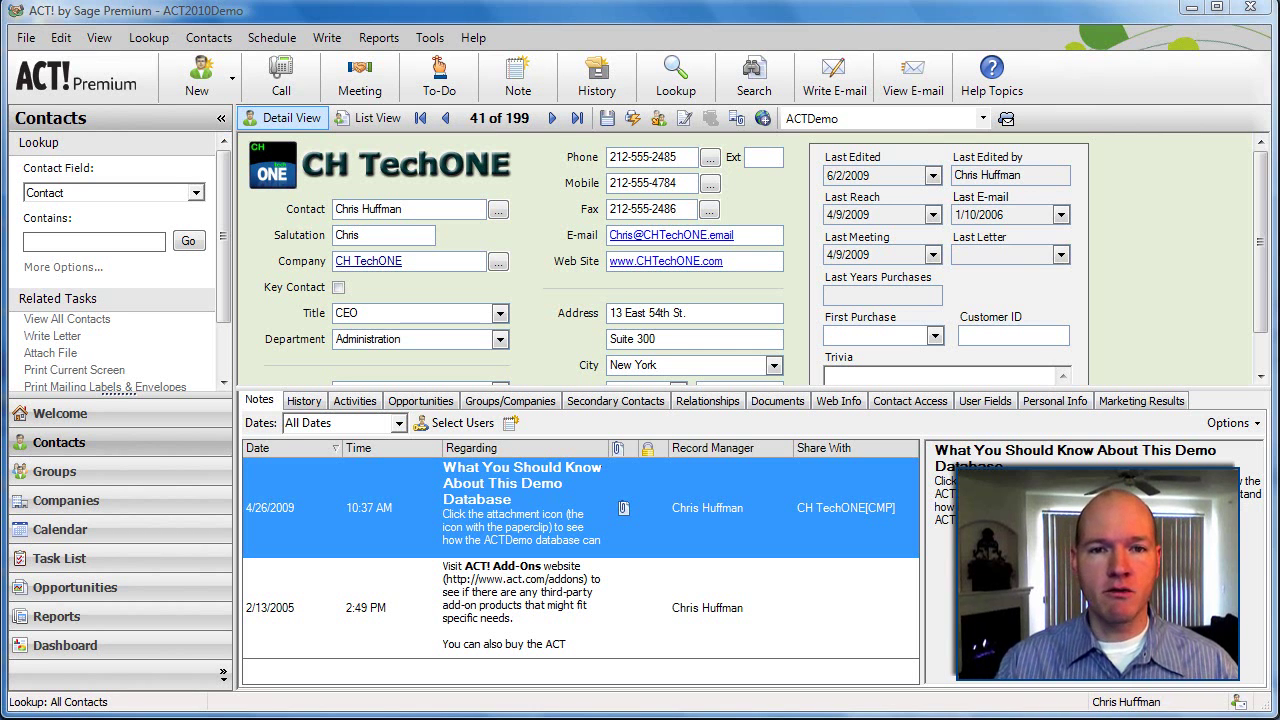
# - Open the Holiday Email template for editing in Word and dismiss the list of mail merge fields
pyautogui.click(327, 37)
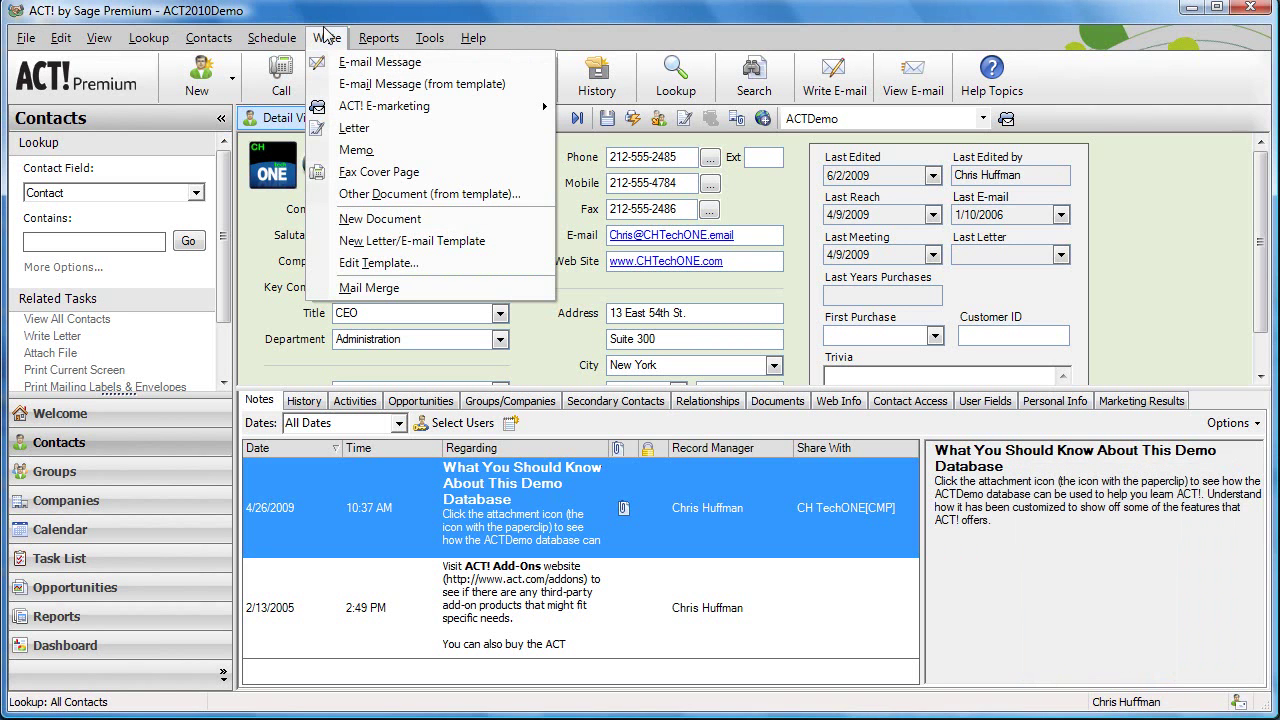
pyautogui.click(361, 263)
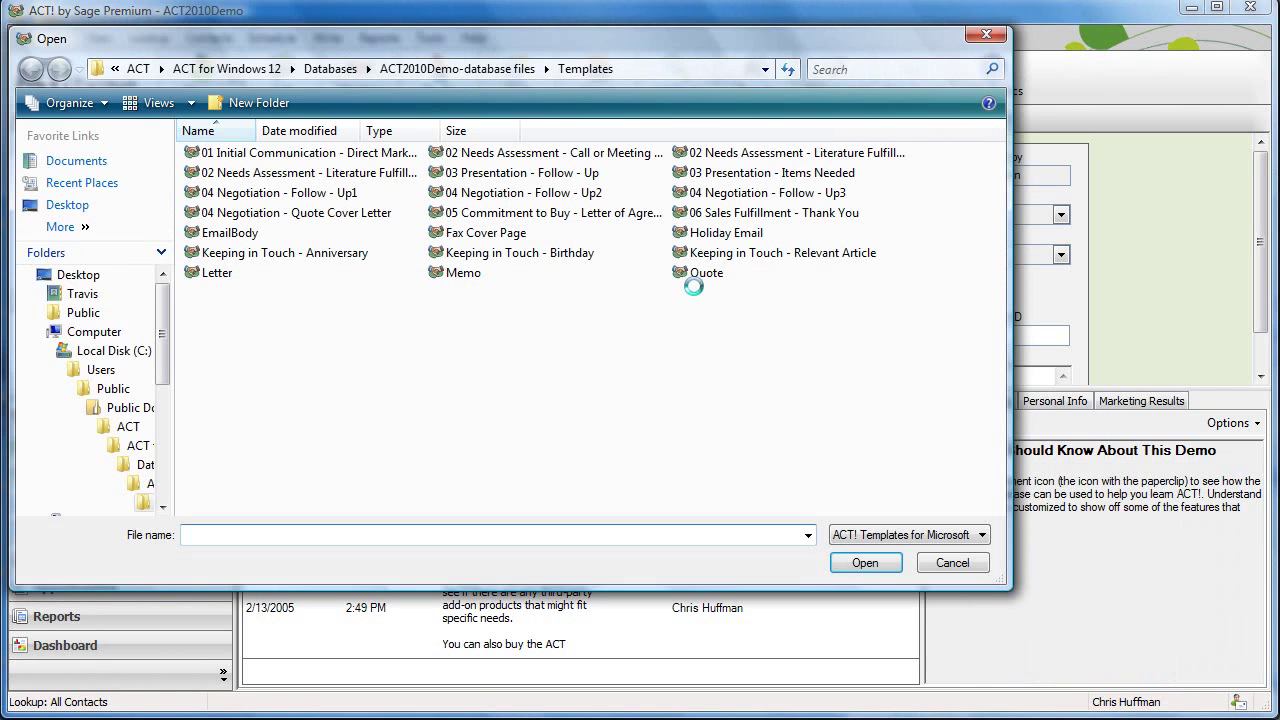
pyautogui.click(716, 240)
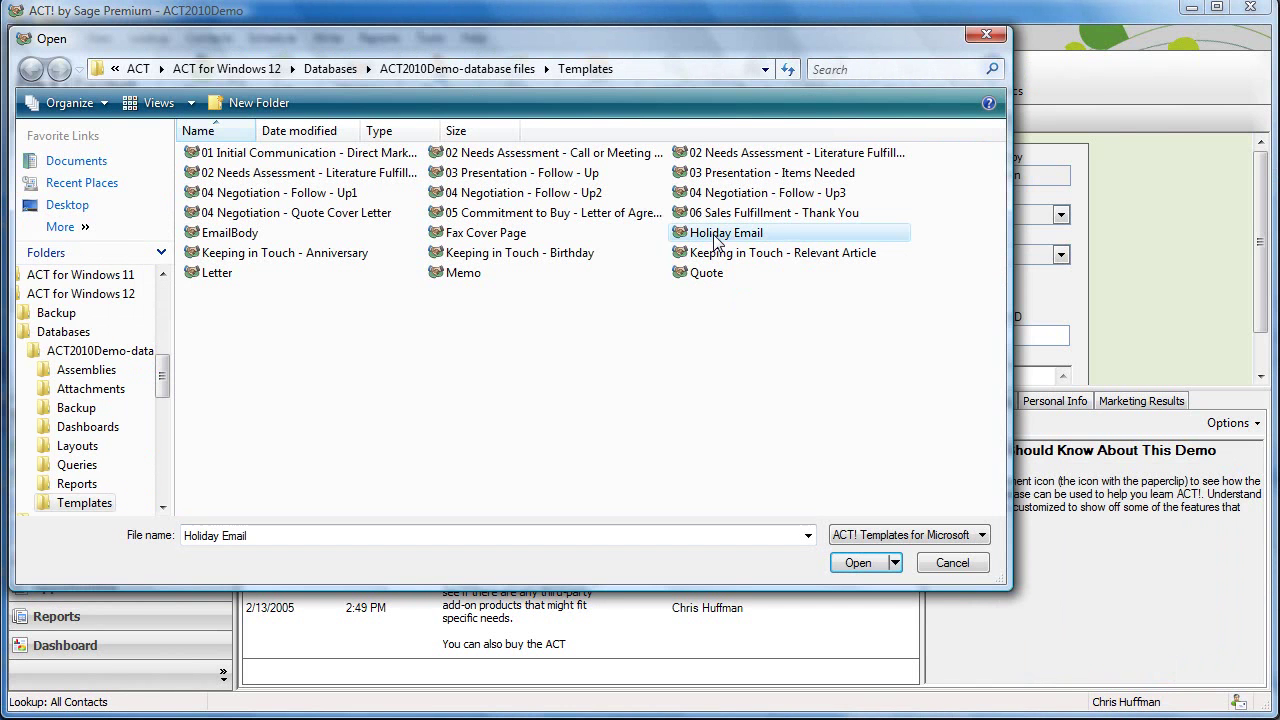
pyautogui.click(852, 563)
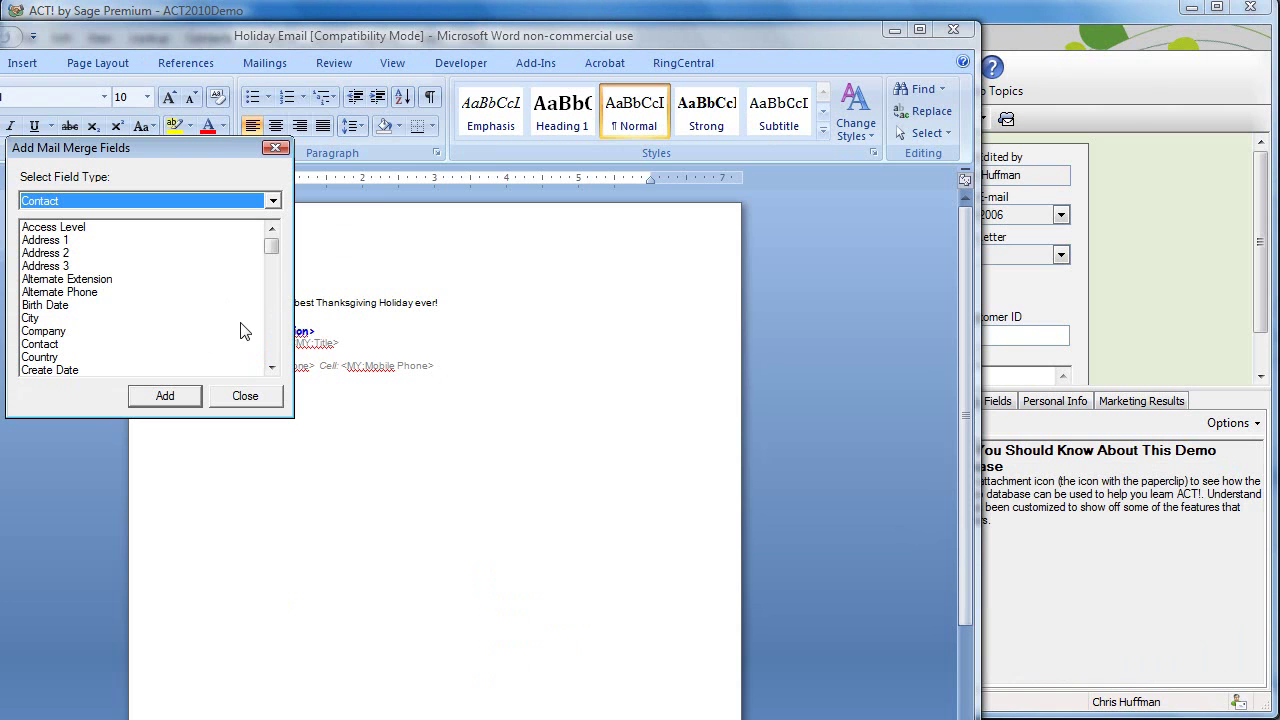
pyautogui.click(241, 392)
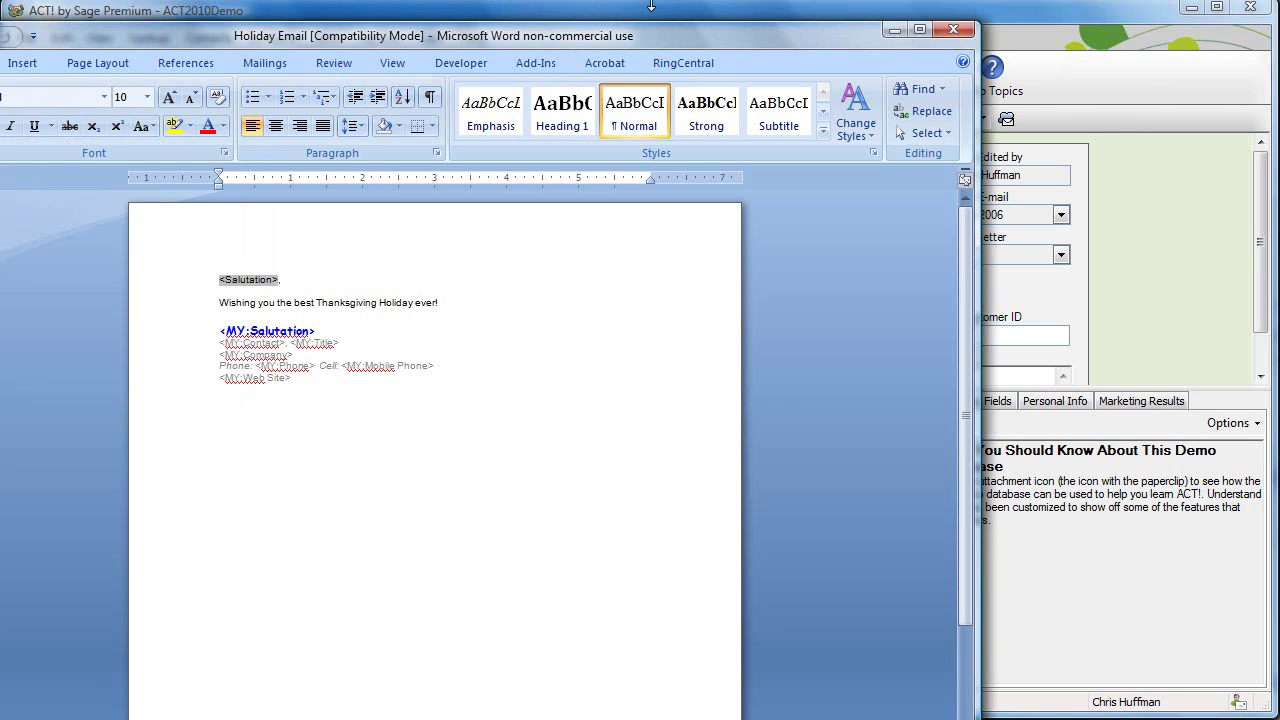
# - Add the line "Hoping to finish the year strong together." below the Thanksgiving greeting, then close the template and save the changes
pyautogui.moveTo(647, 35); pyautogui.dragTo(767, 14)
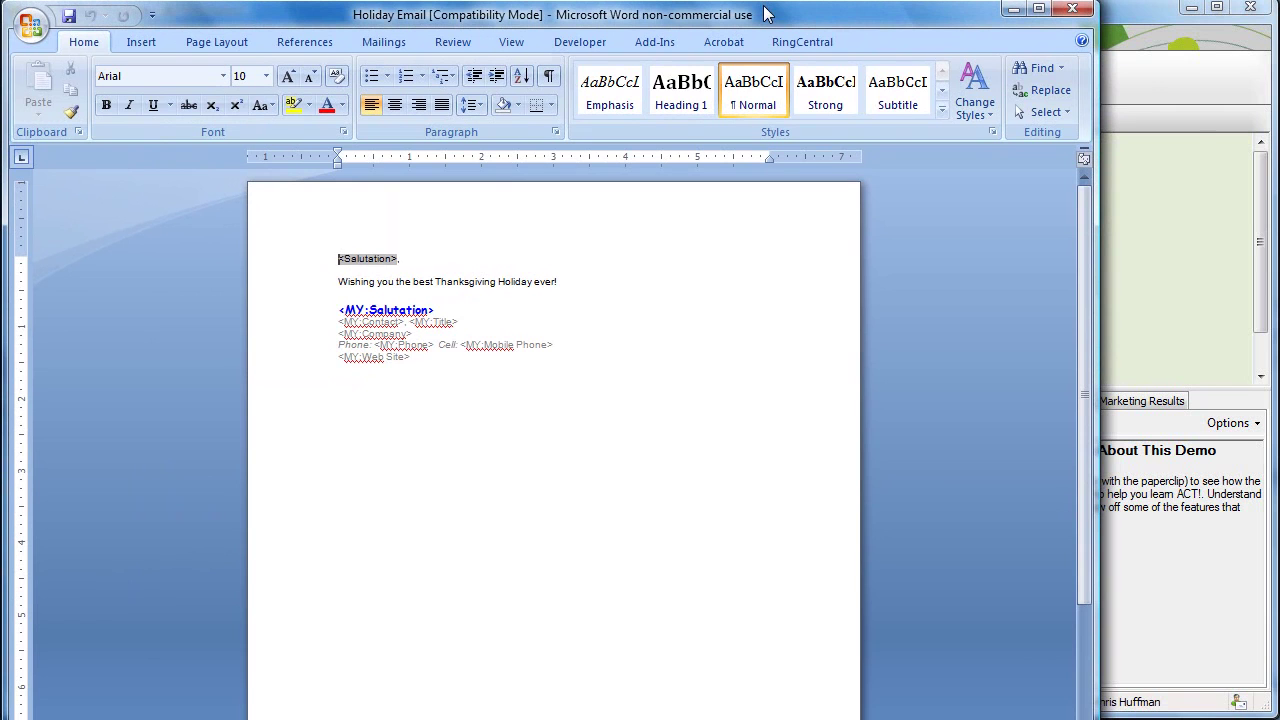
pyautogui.click(557, 281)
pyautogui.press('Return')
pyautogui.write('Hoping to finish the year strong together.')
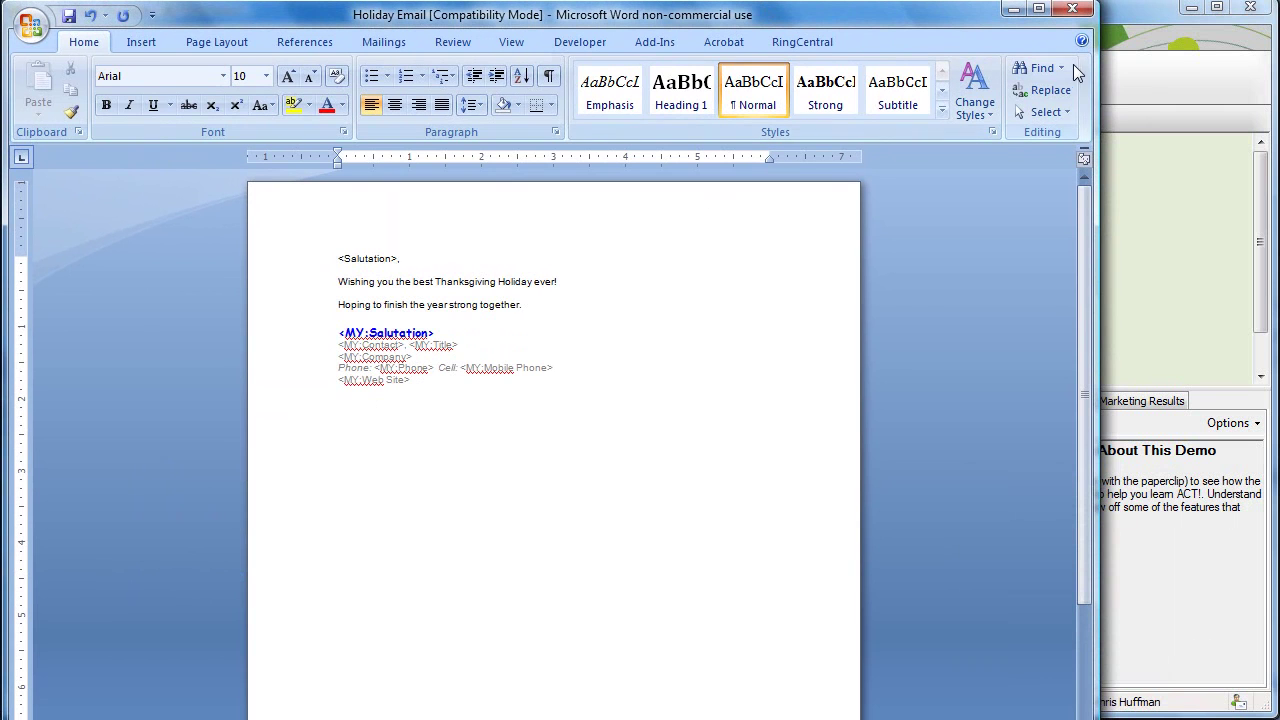
pyautogui.click(1080, 10)
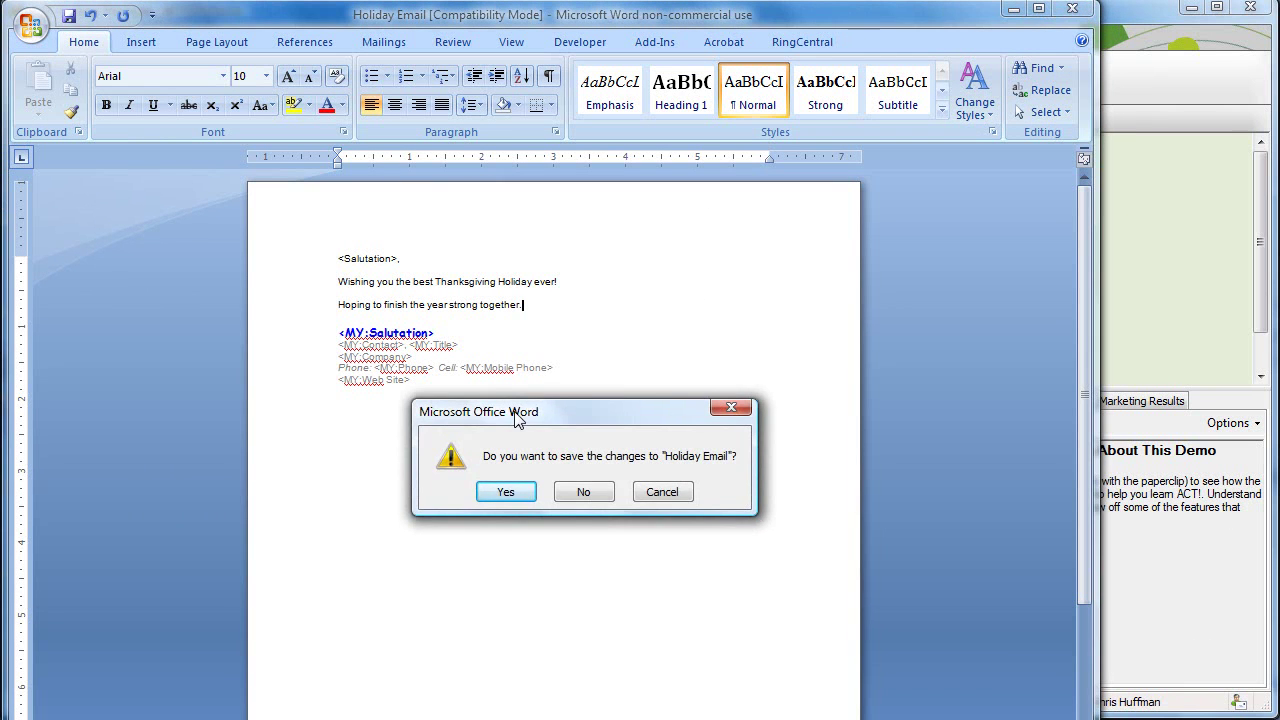
pyautogui.click(502, 491)
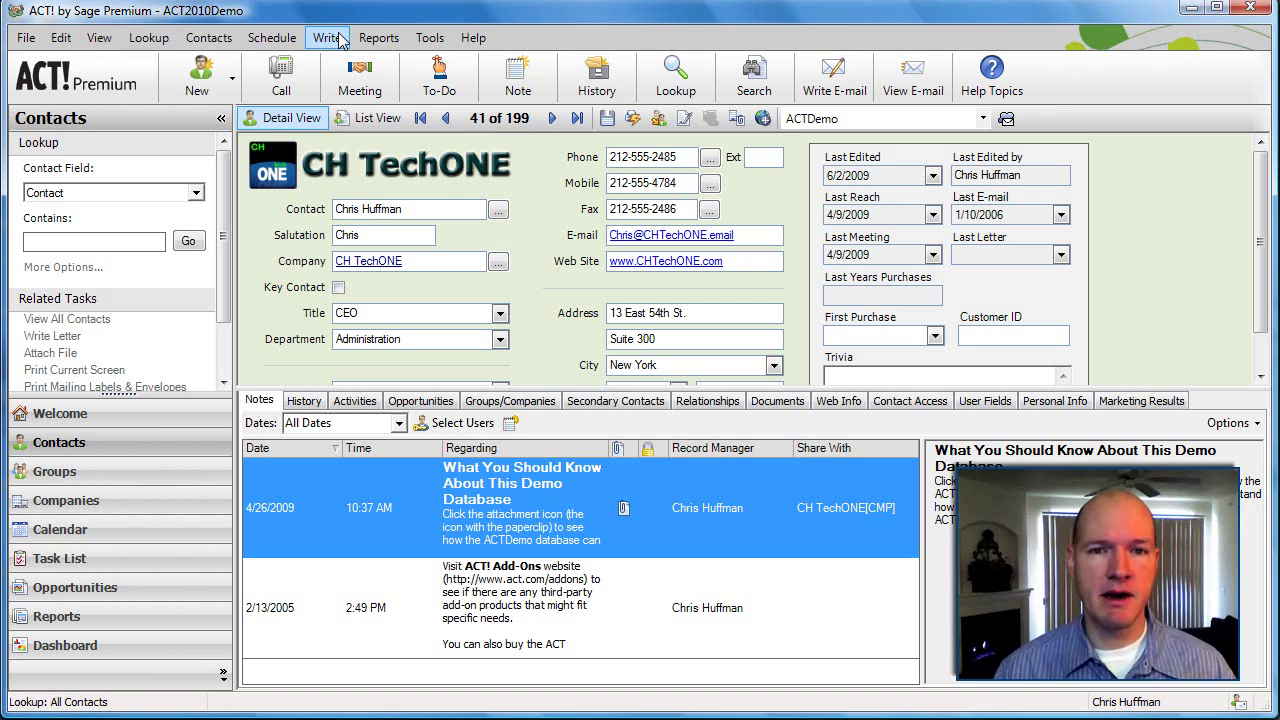
# - Start a mail merge and set its output to E-mail
pyautogui.click(328, 38)
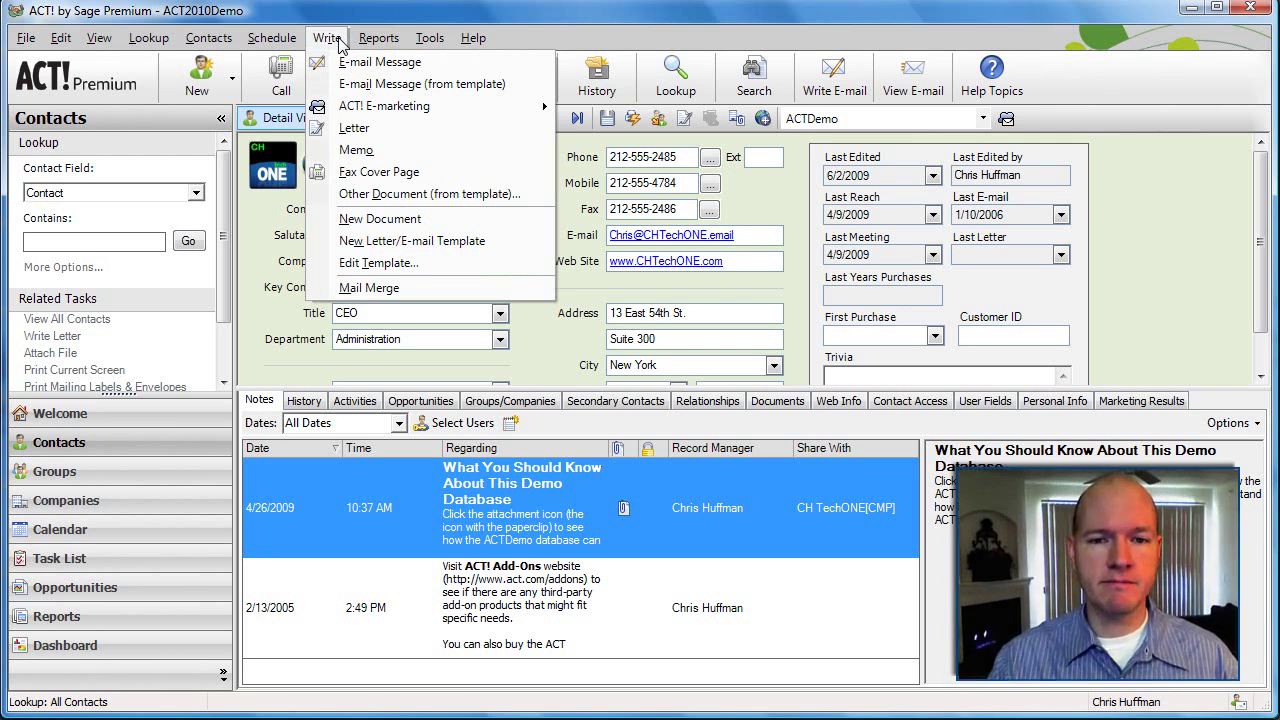
pyautogui.click(354, 289)
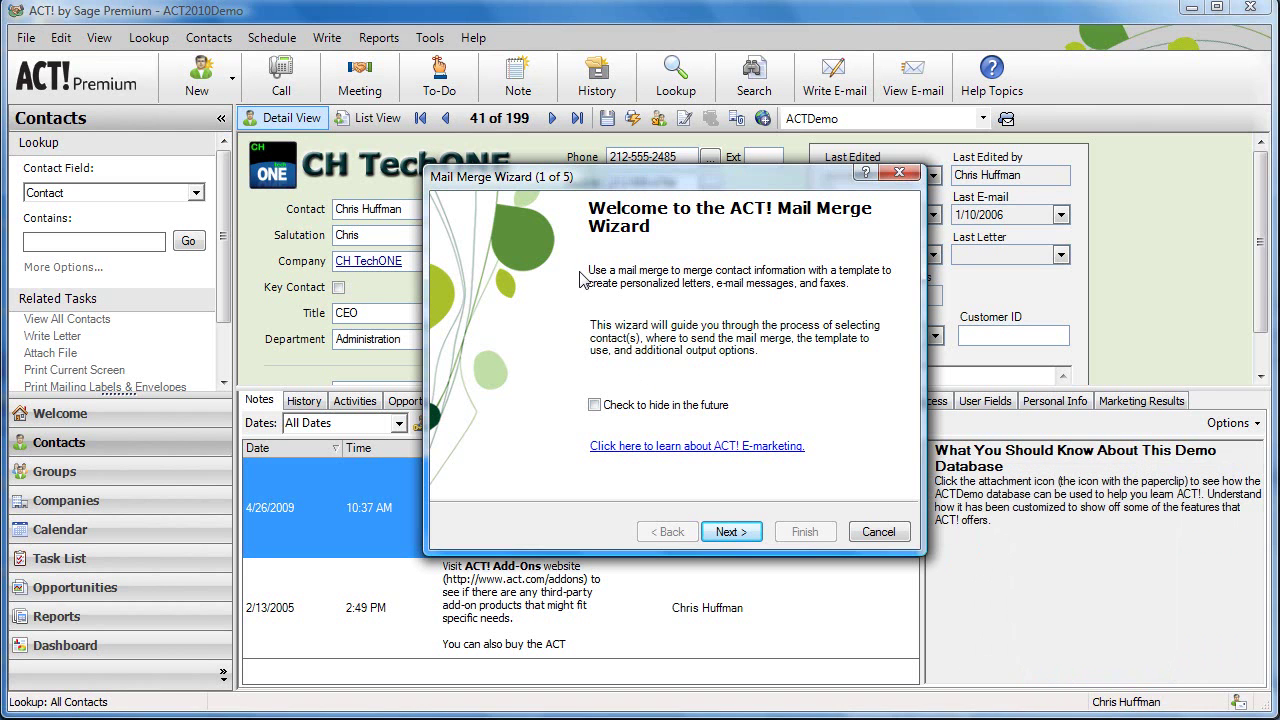
pyautogui.click(717, 533)
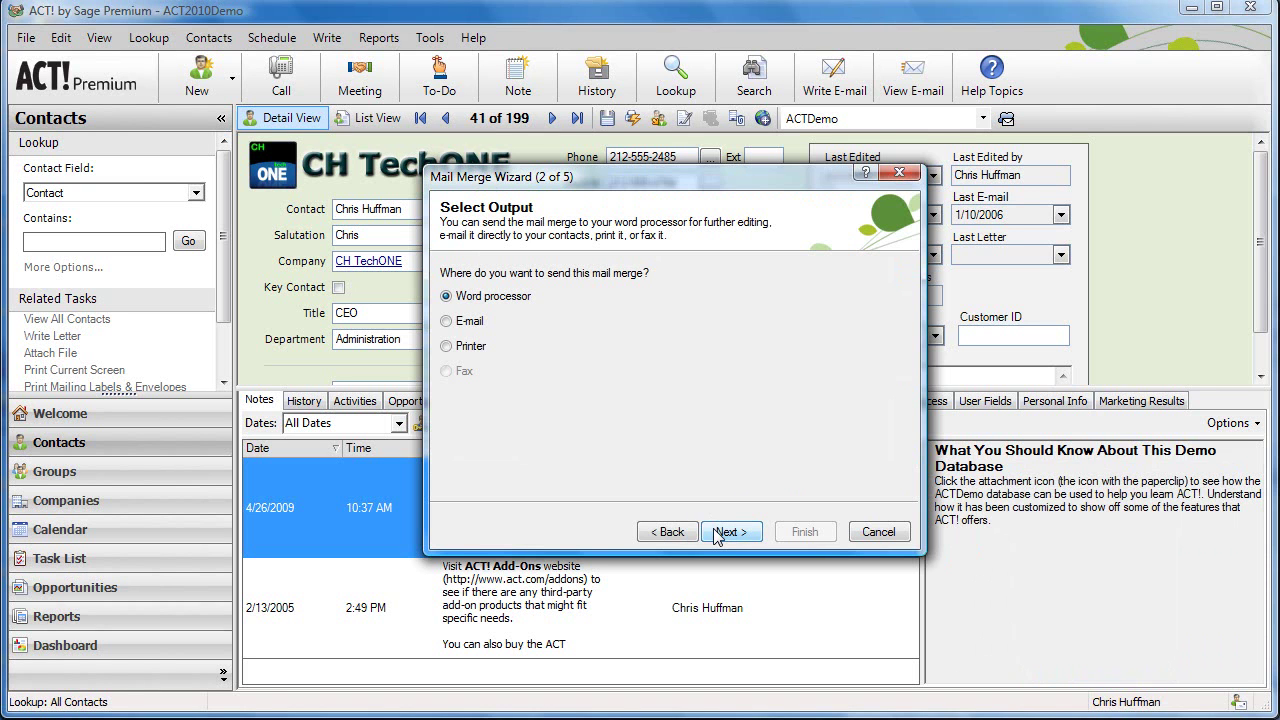
pyautogui.press('Down')
pyautogui.click(717, 533)
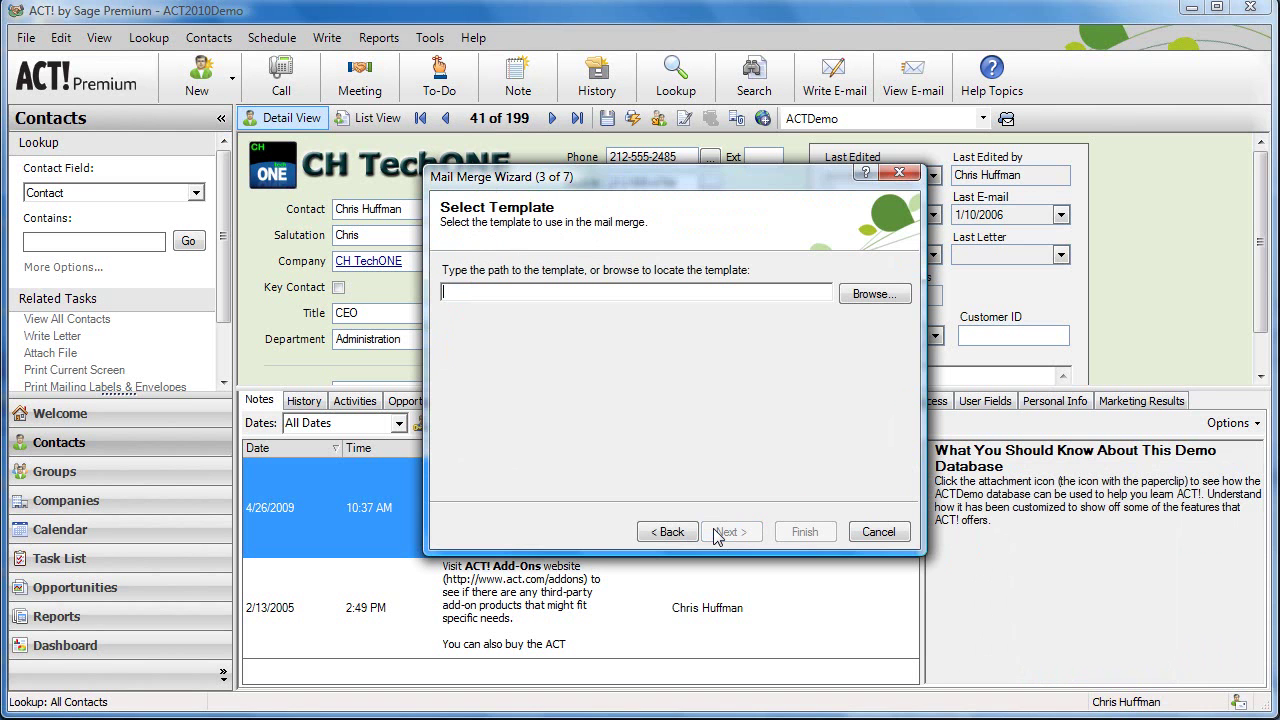
# - Choose the Holiday Email template from the Templates folder for the mail merge
pyautogui.click(871, 294)
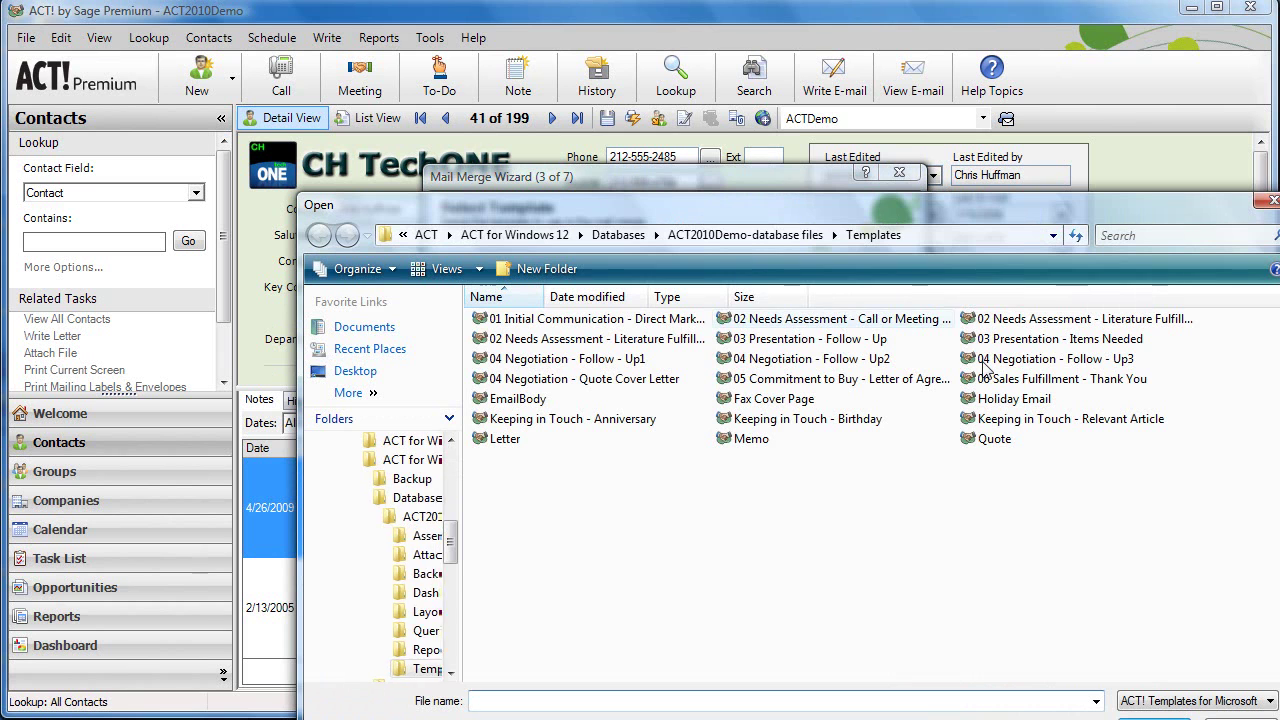
pyautogui.click(1008, 400)
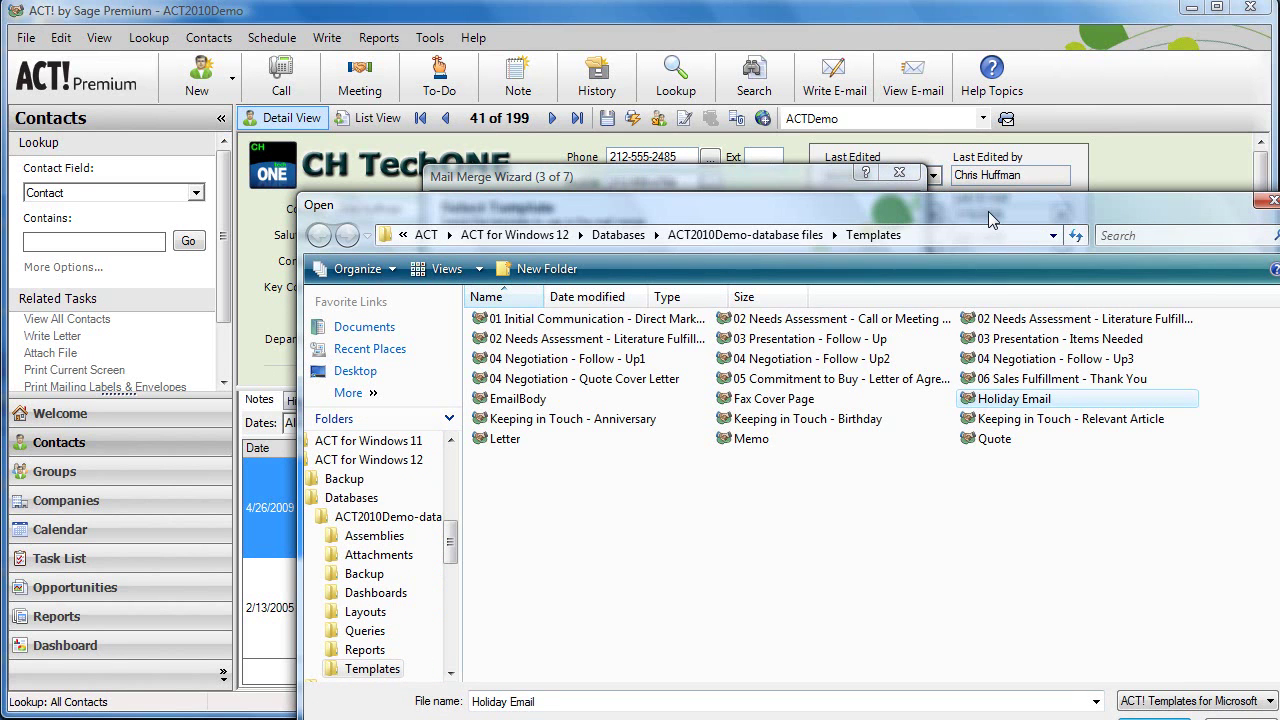
pyautogui.moveTo(988, 211); pyautogui.dragTo(863, 116)
pyautogui.click(1024, 636)
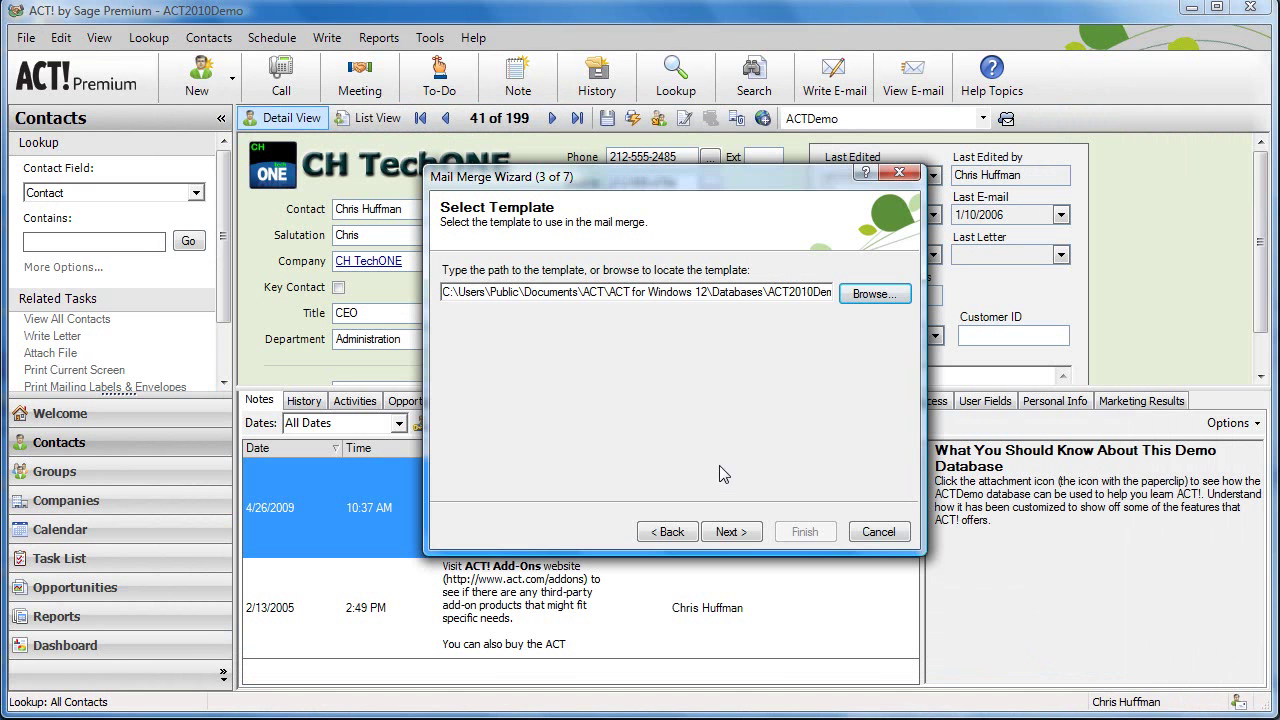
pyautogui.click(740, 532)
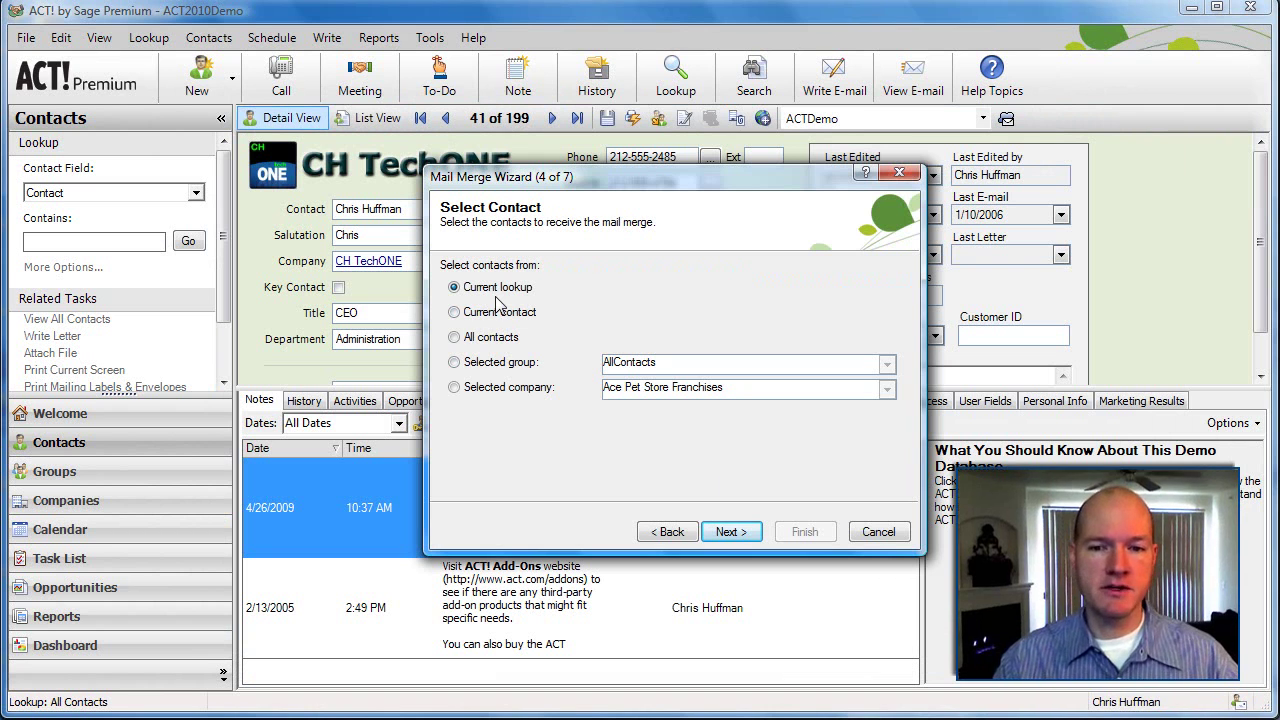
# - Select the Key Contacts group as the recipients of the mail merge
pyautogui.click(466, 366)
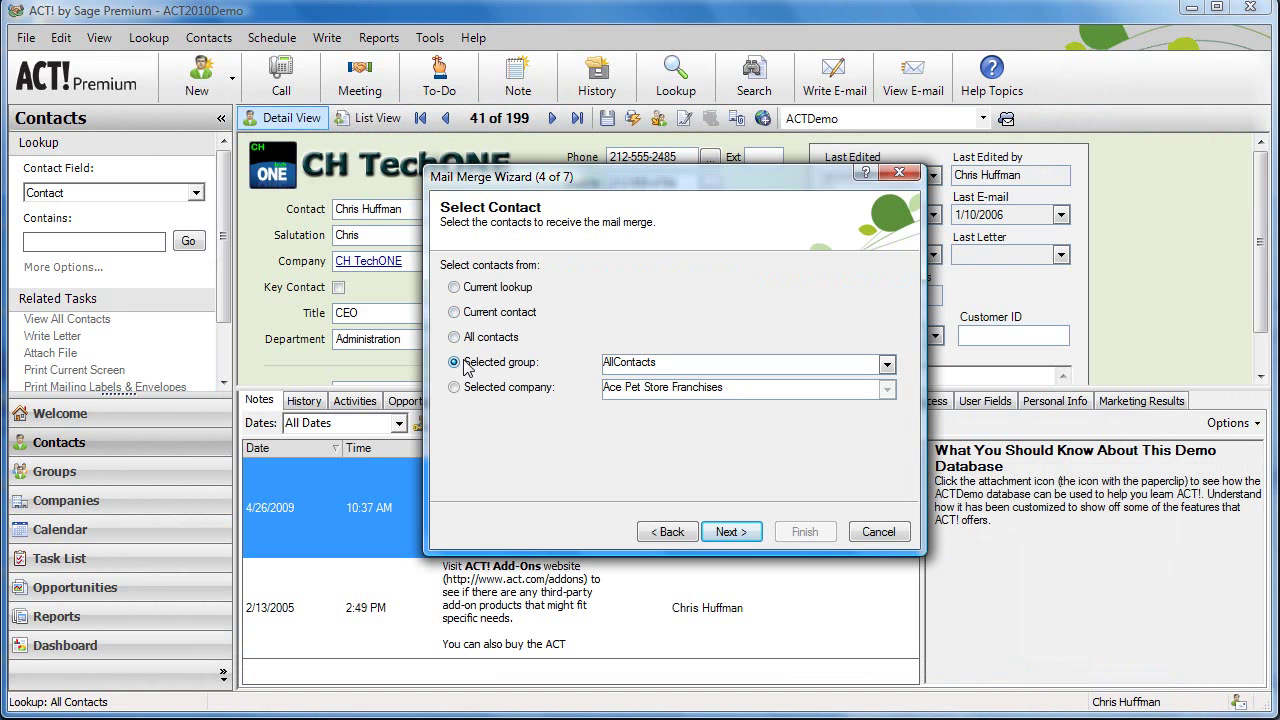
pyautogui.click(887, 367)
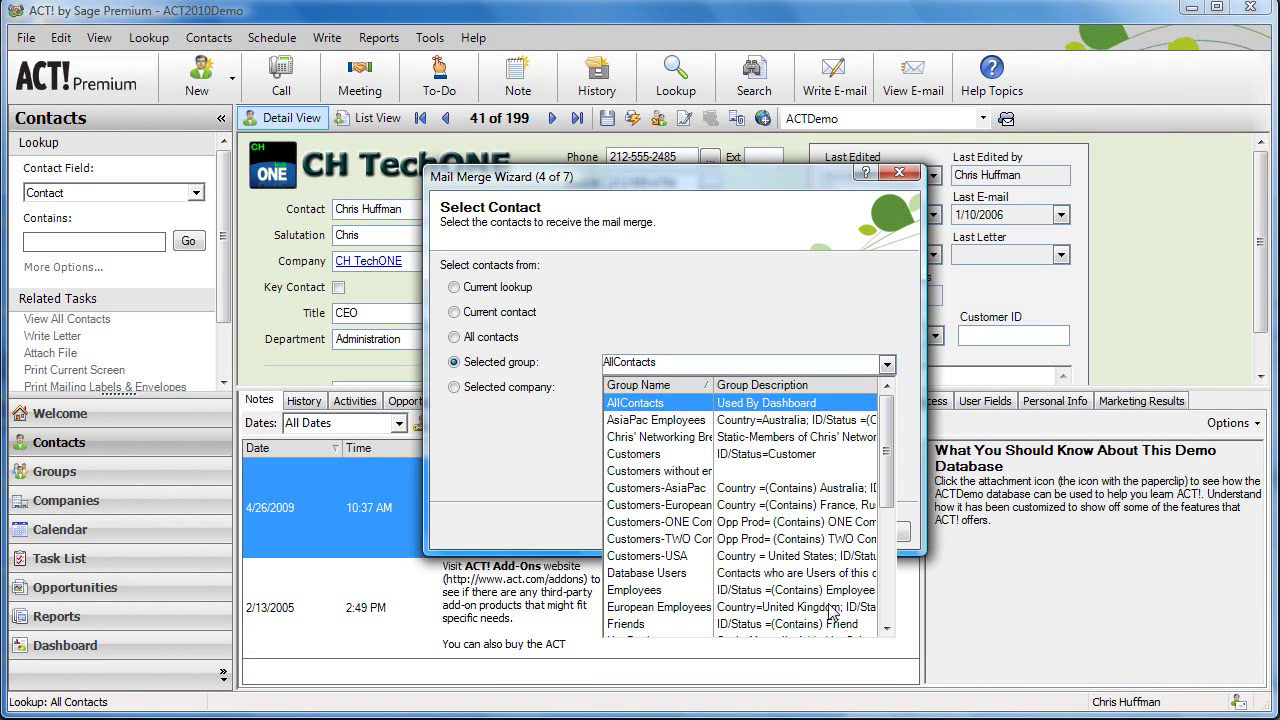
pyautogui.click(886, 598)
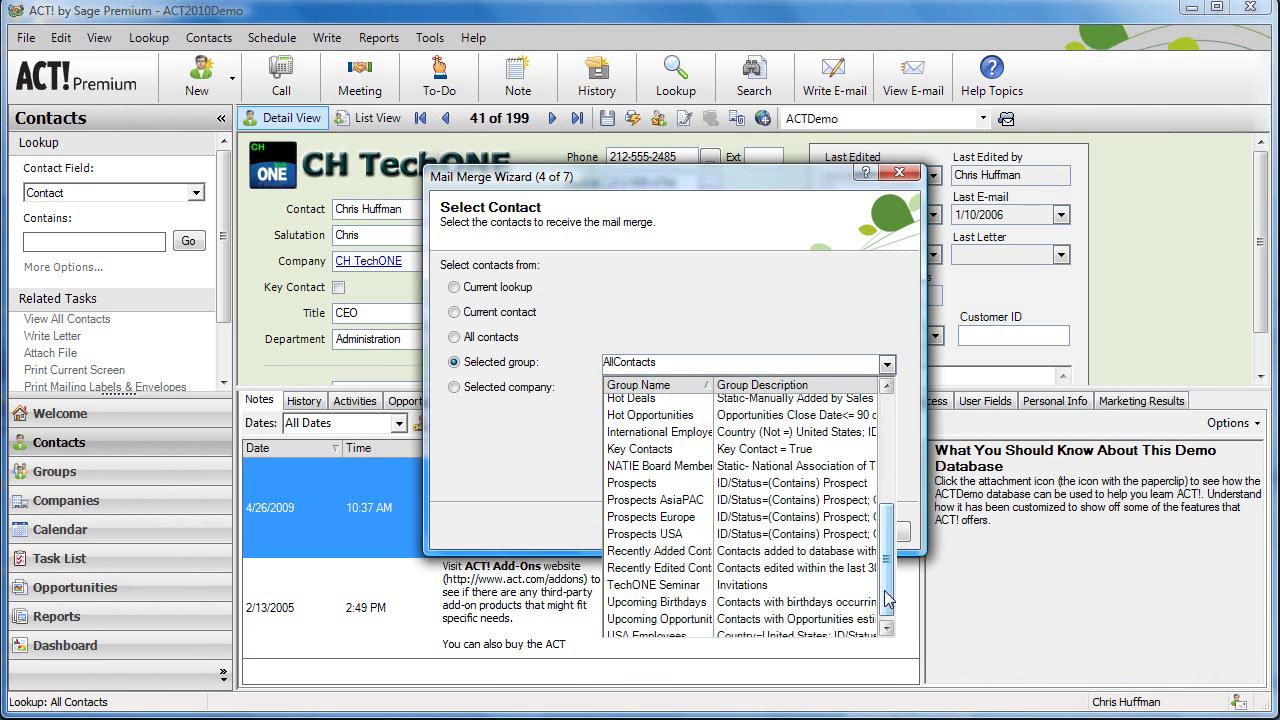
pyautogui.click(722, 450)
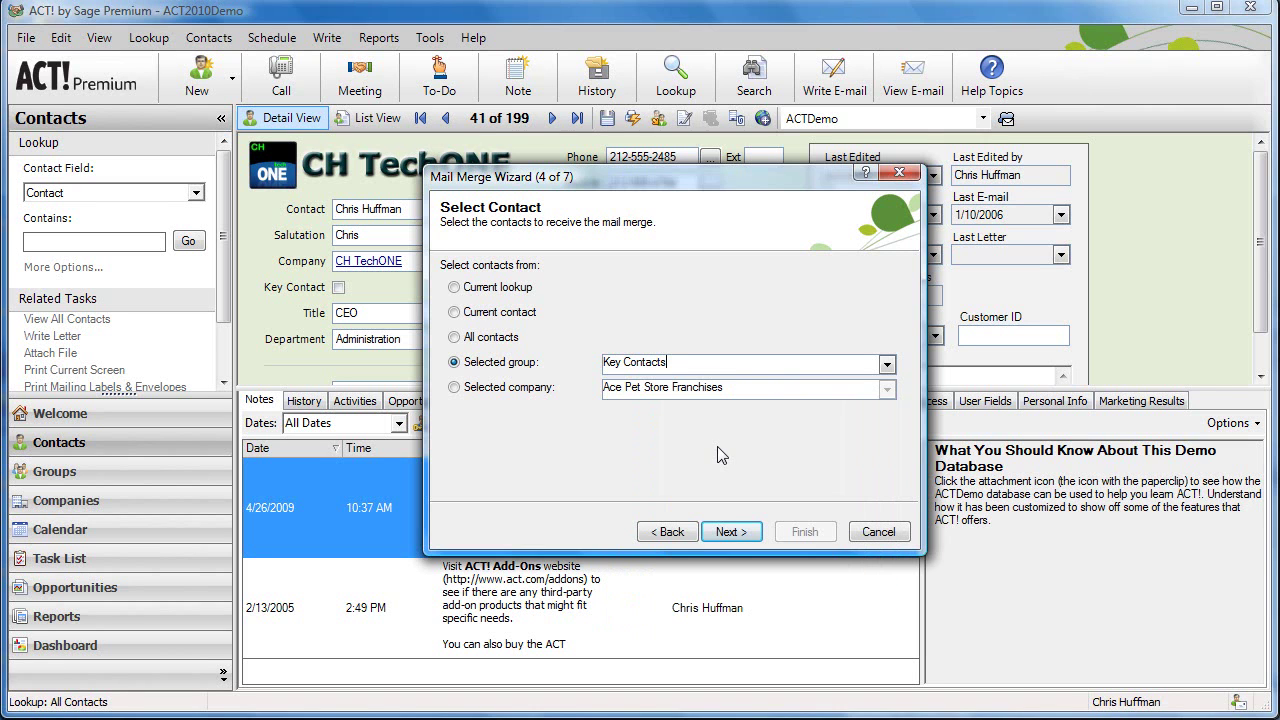
pyautogui.click(727, 532)
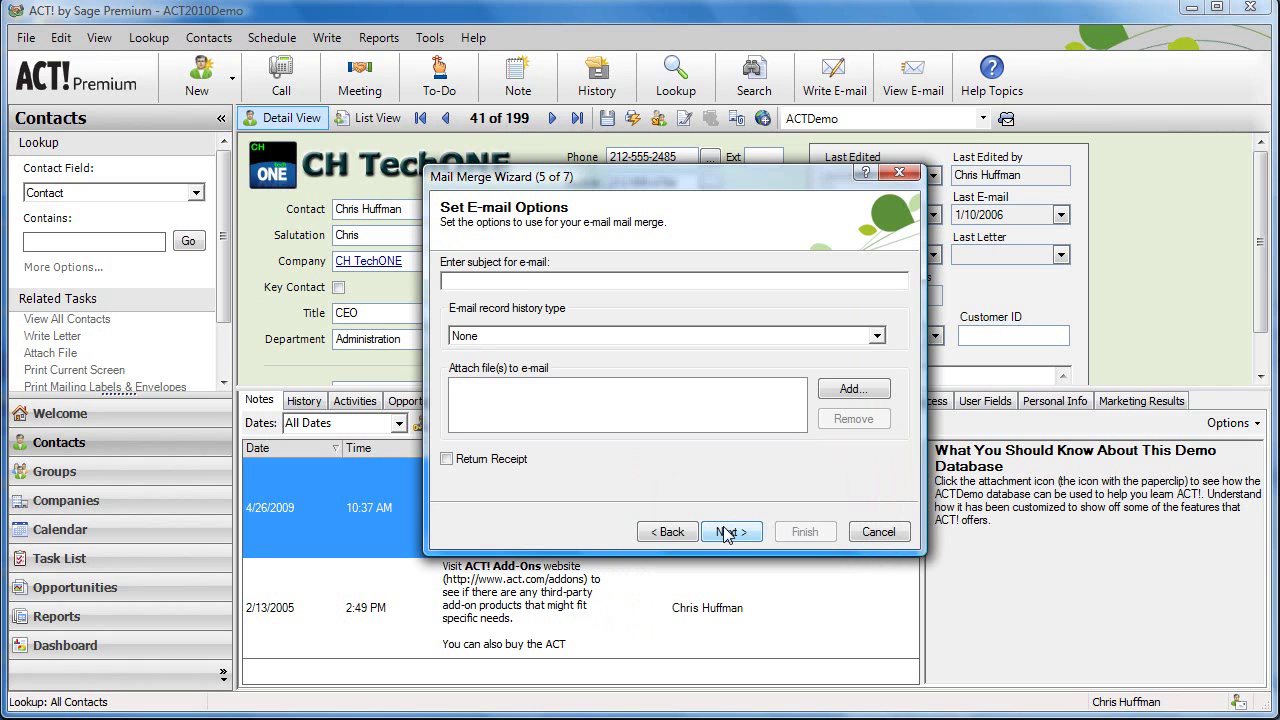
# - Set the e-mail subject to "a special holiday greeting" and the record history type to "E-mail subject only"
pyautogui.write('a special holiday greeting')
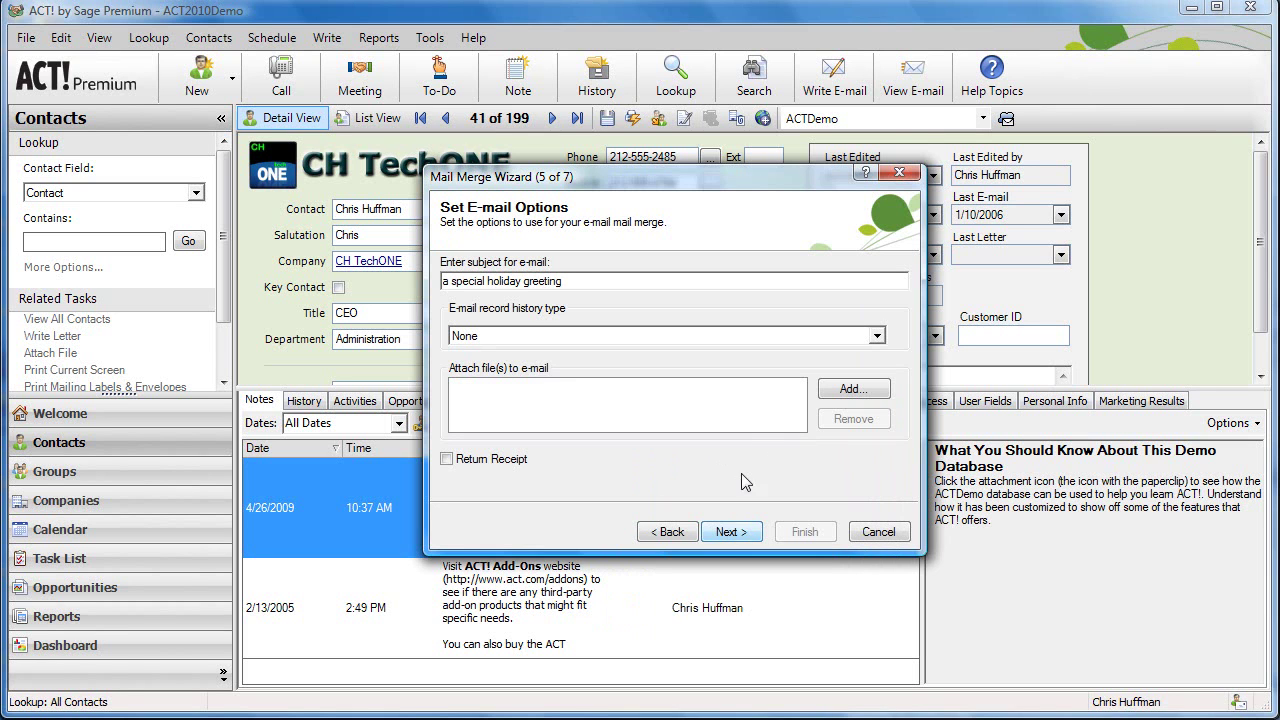
pyautogui.click(877, 338)
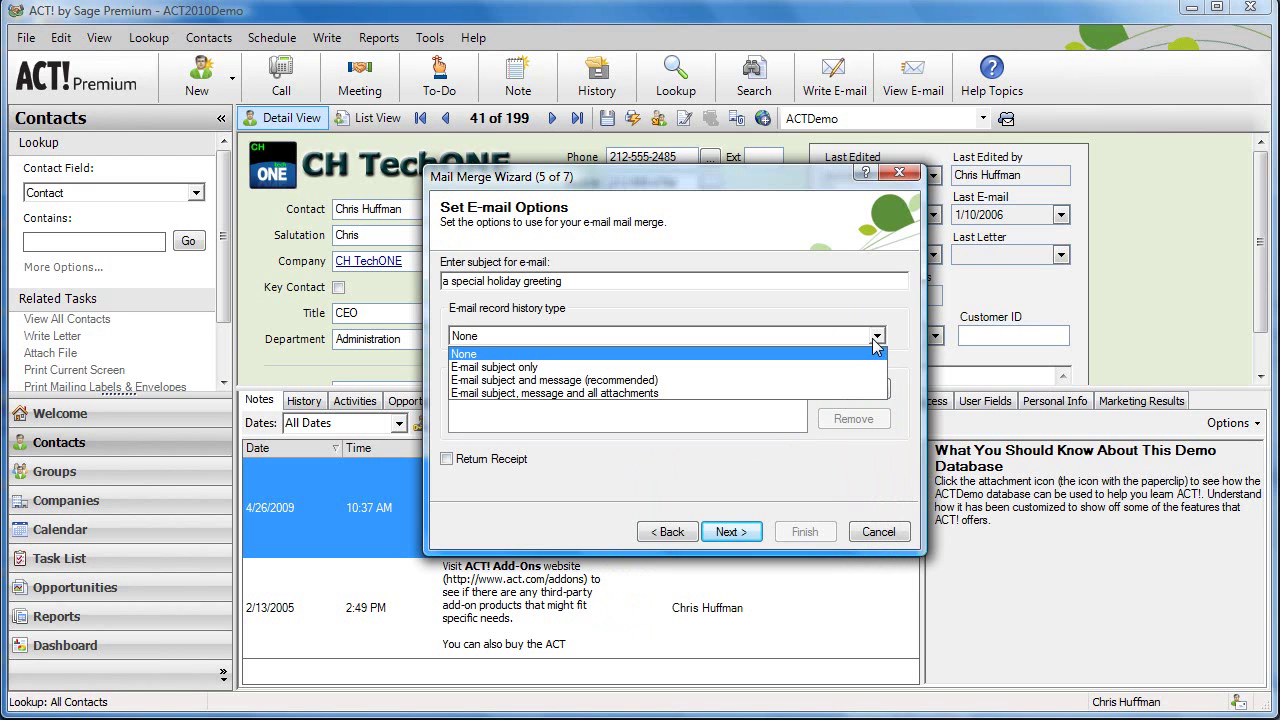
pyautogui.click(855, 355)
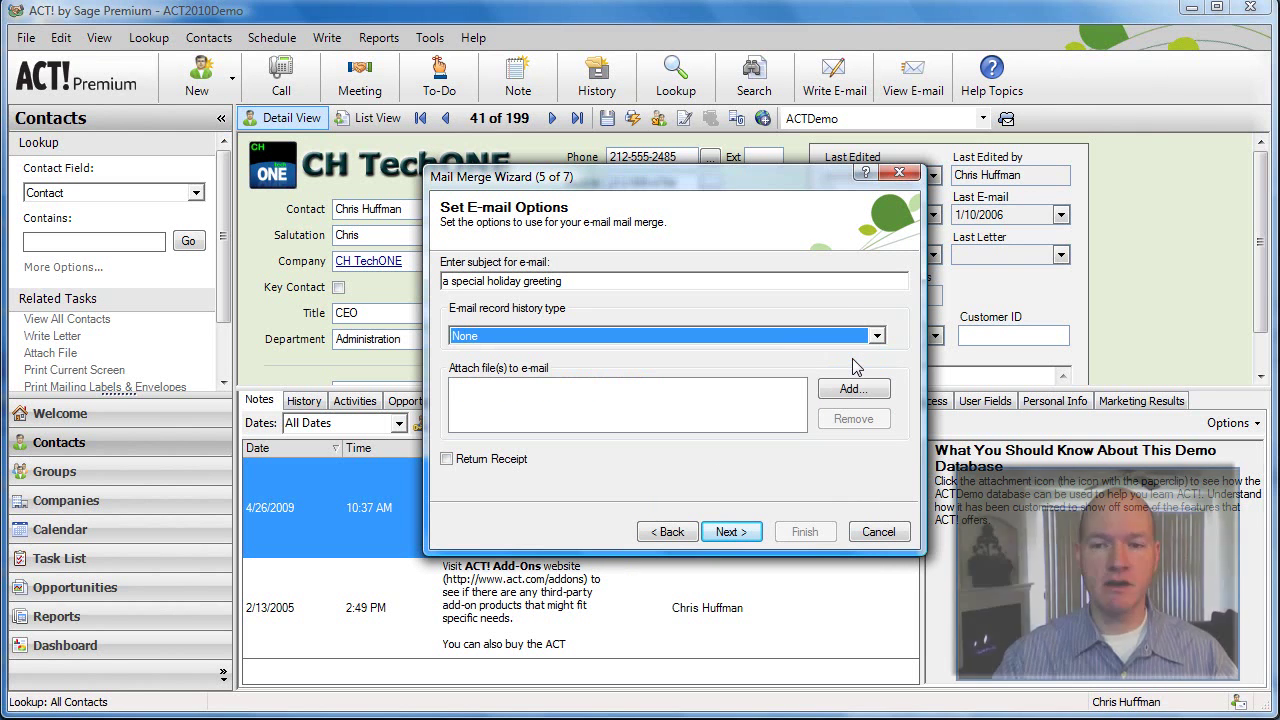
pyautogui.press('Down')
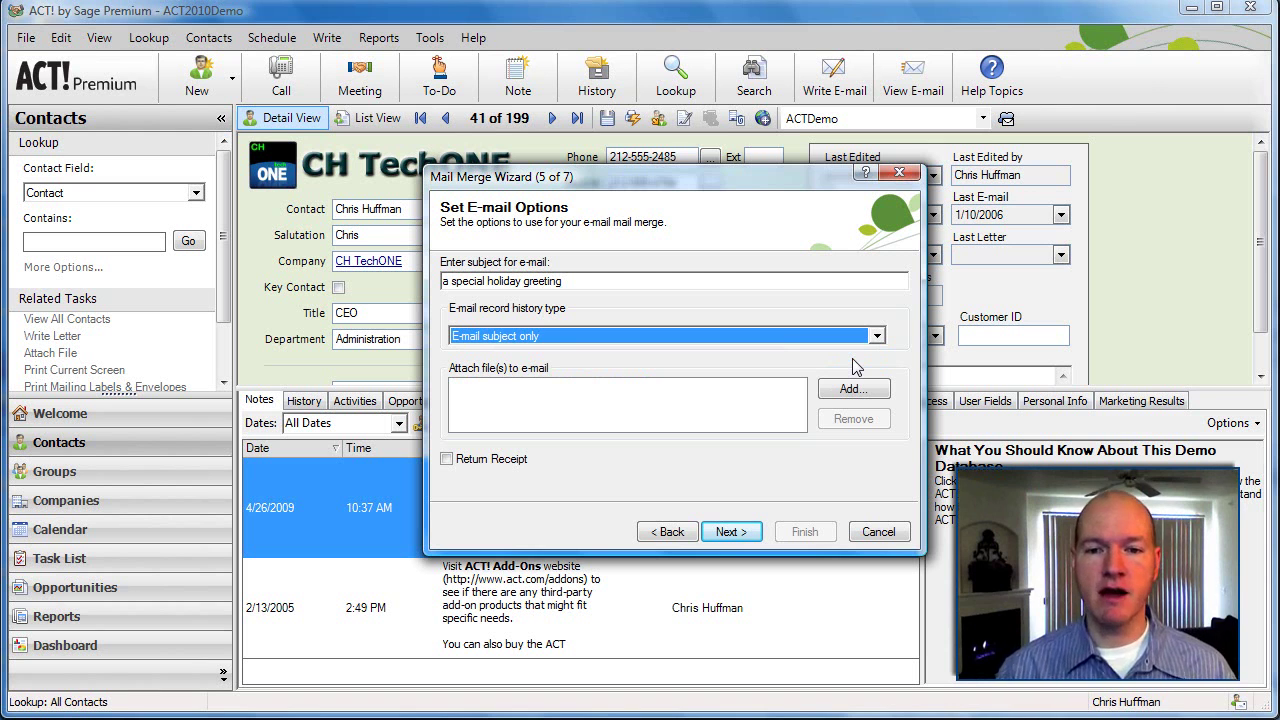
pyautogui.click(718, 536)
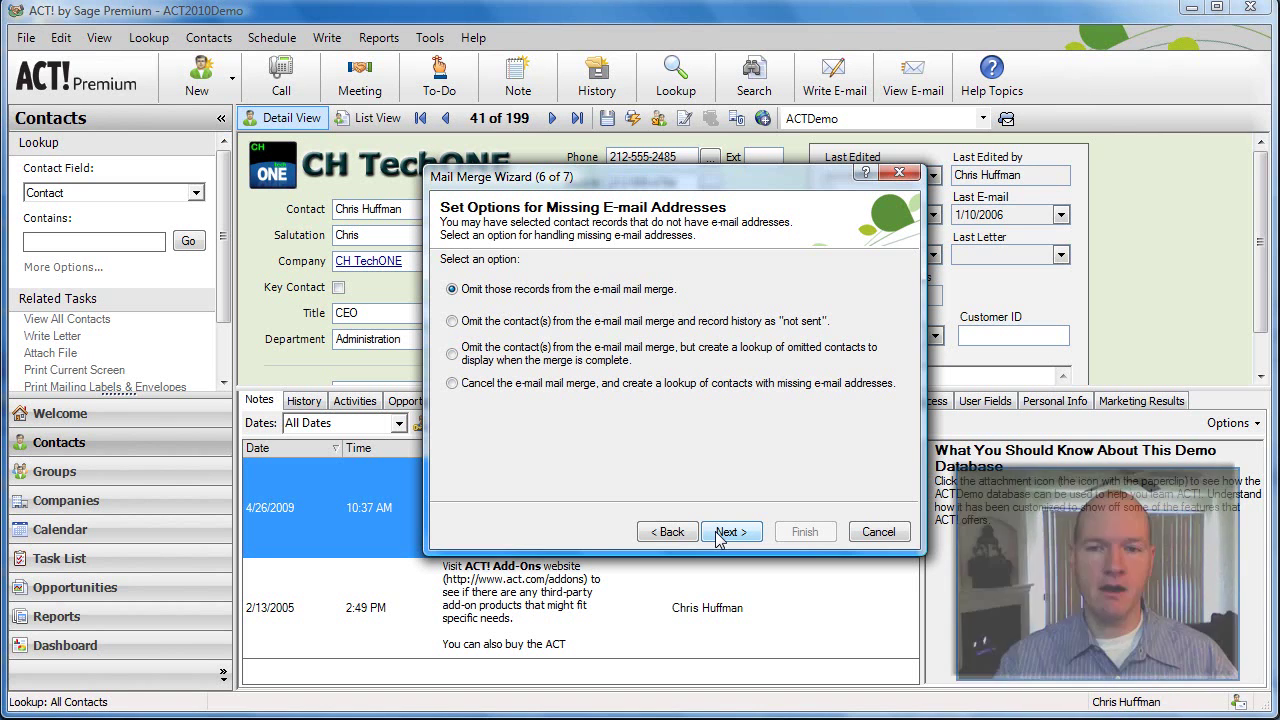
# - Accept omitting records with missing e-mail addresses and finish the mail merge, declining Outlook's offer to AutoArchive old items
pyautogui.click(725, 534)
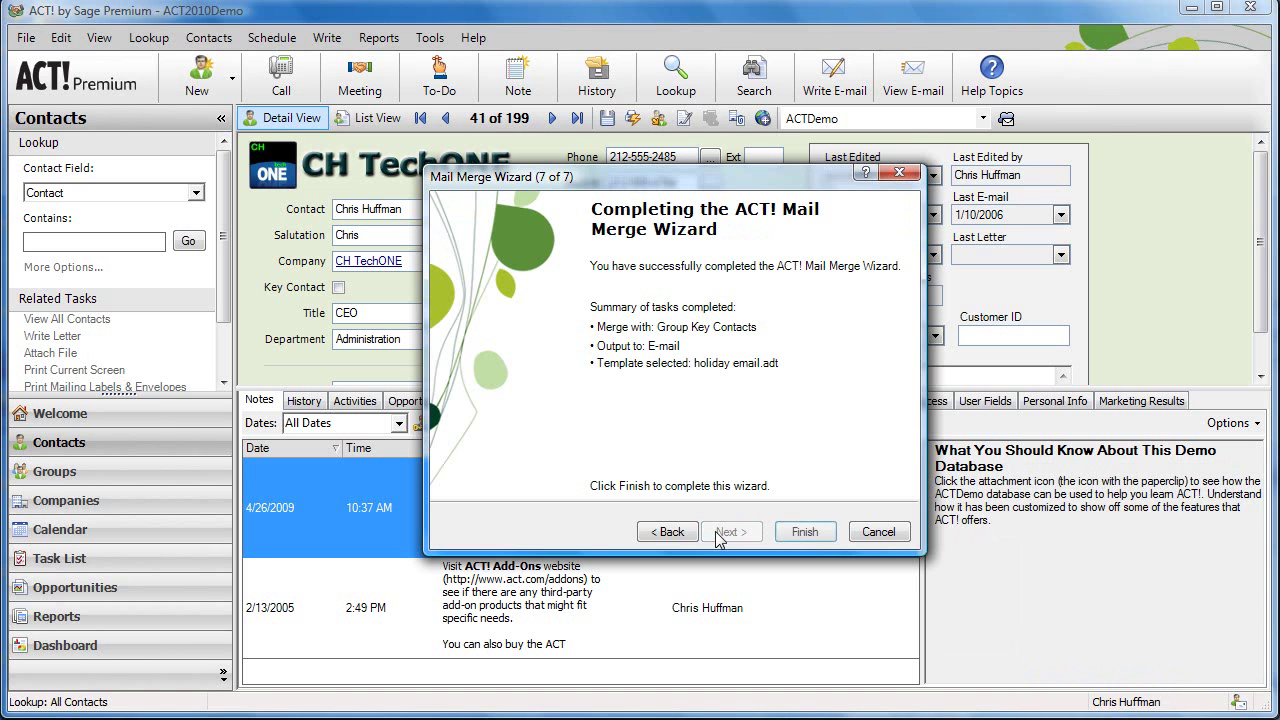
pyautogui.click(797, 534)
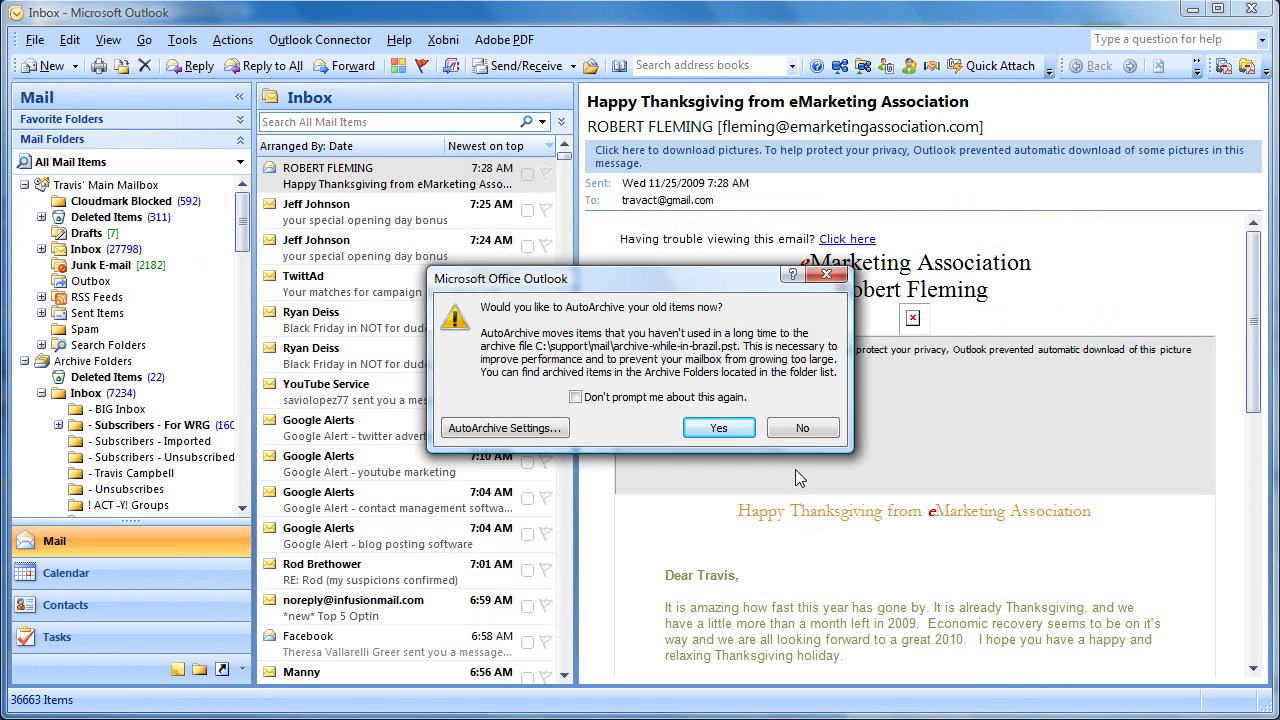
pyautogui.click(782, 428)
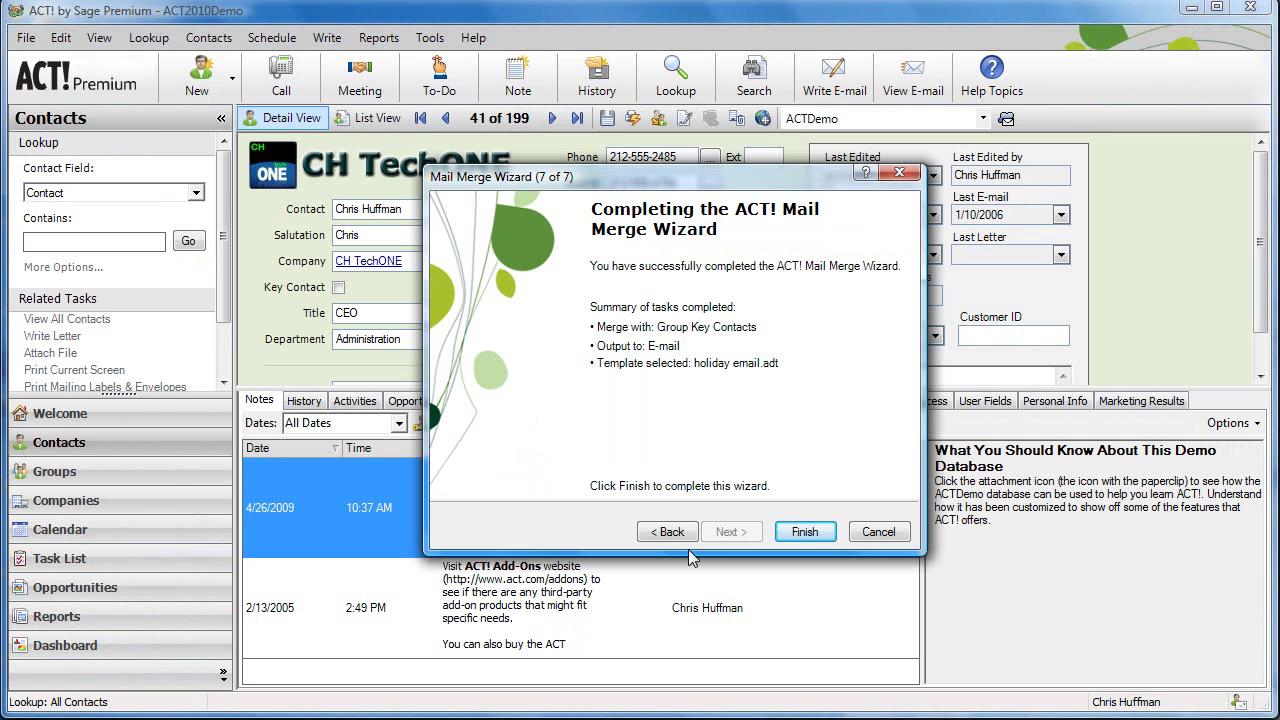
pyautogui.click(803, 532)
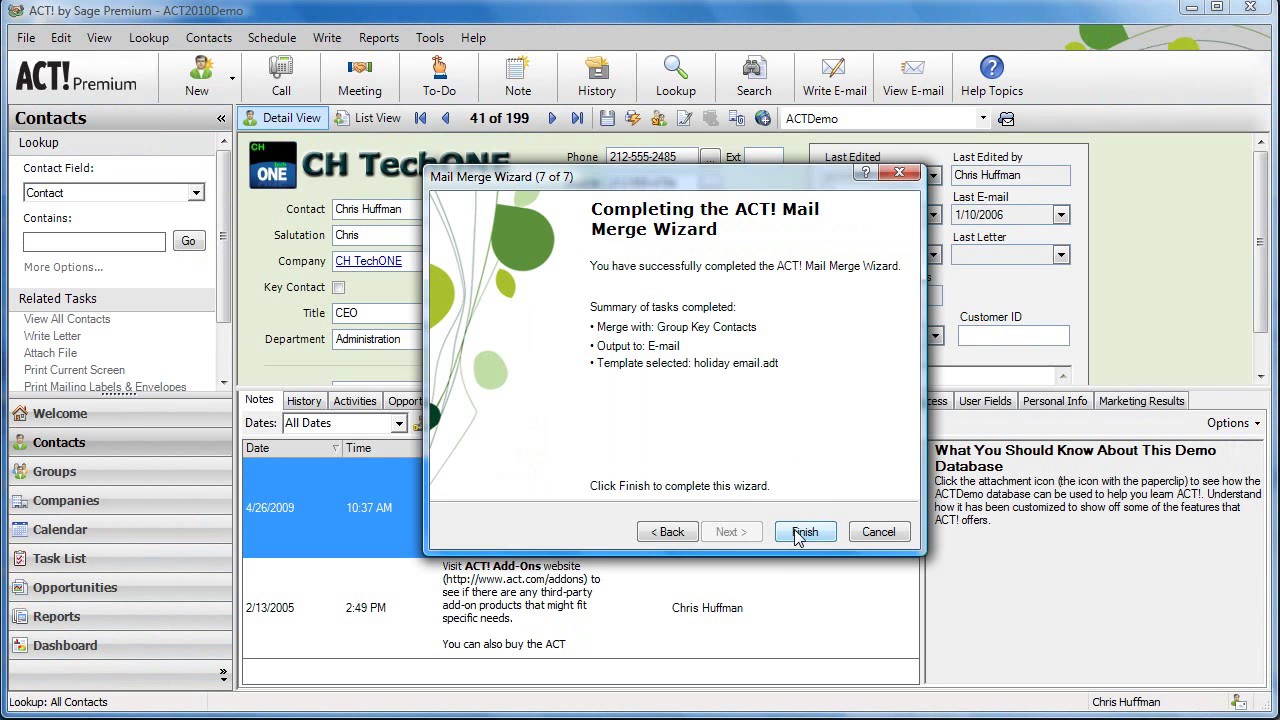